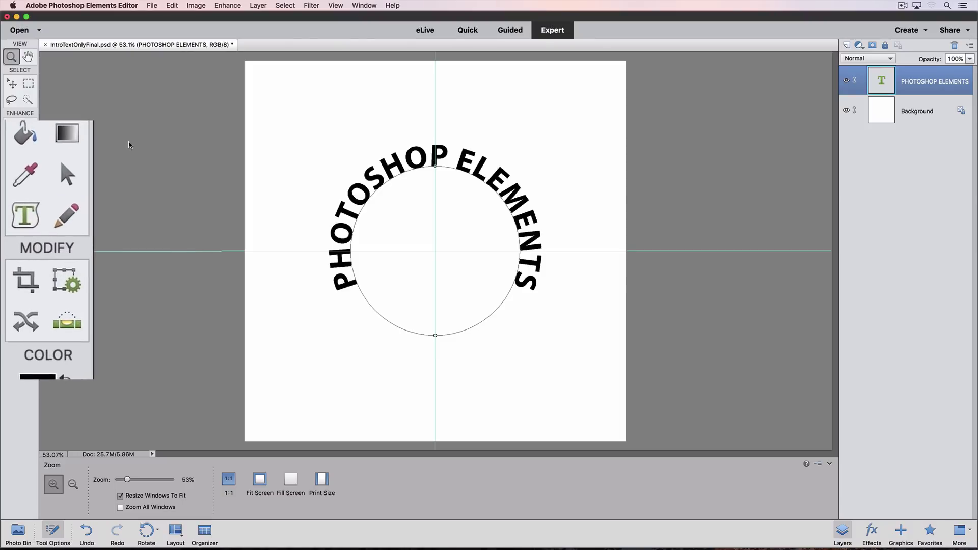
# Step: Draw a larger Text on Shape circle from the guide crossing, enclosing the arched PHOTOSHOP ELEMENTS text
pyautogui.click(25, 214)
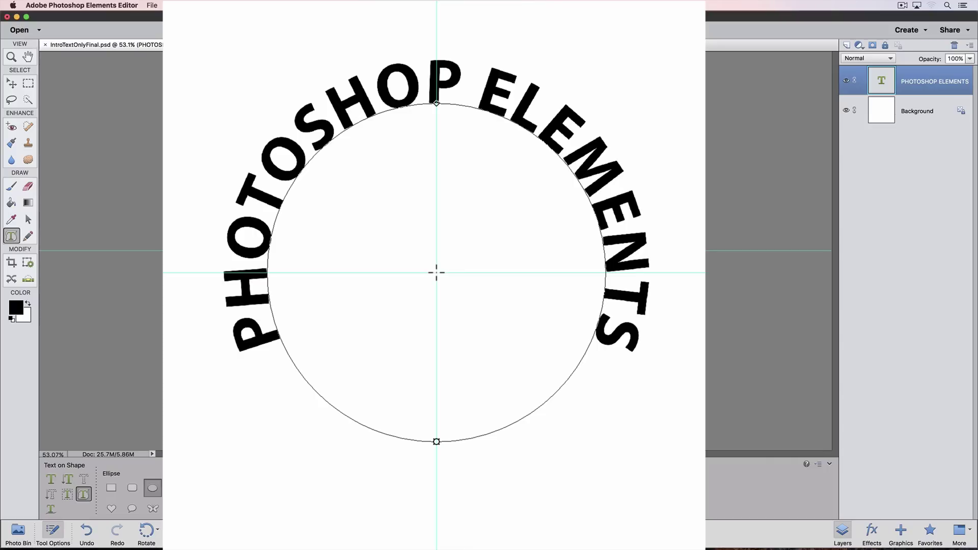
pyautogui.moveTo(437, 272); pyautogui.dragTo(355, 212)
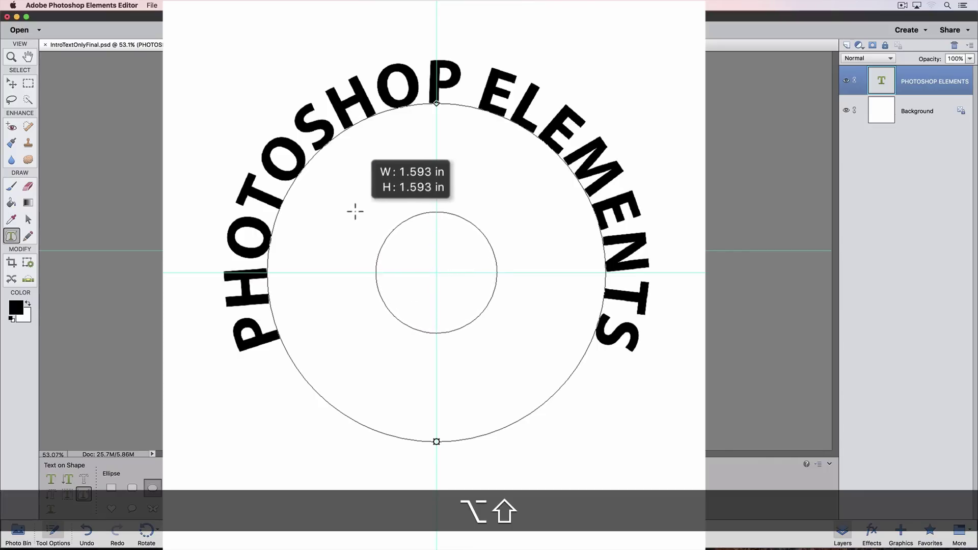
pyautogui.moveTo(356, 212); pyautogui.dragTo(151, 61)
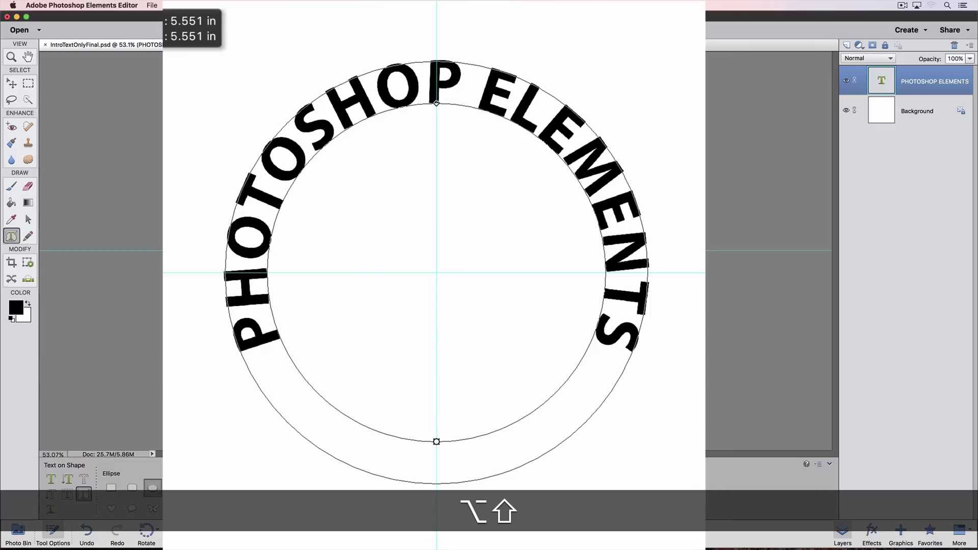
pyautogui.moveTo(151, 61); pyautogui.dragTo(150, 60)
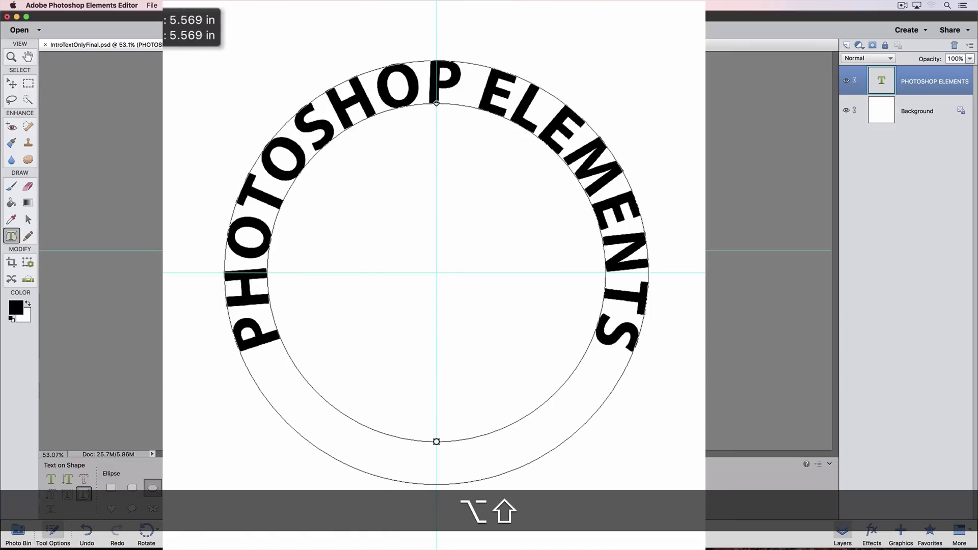
pyautogui.moveTo(150, 60); pyautogui.dragTo(151, 60)
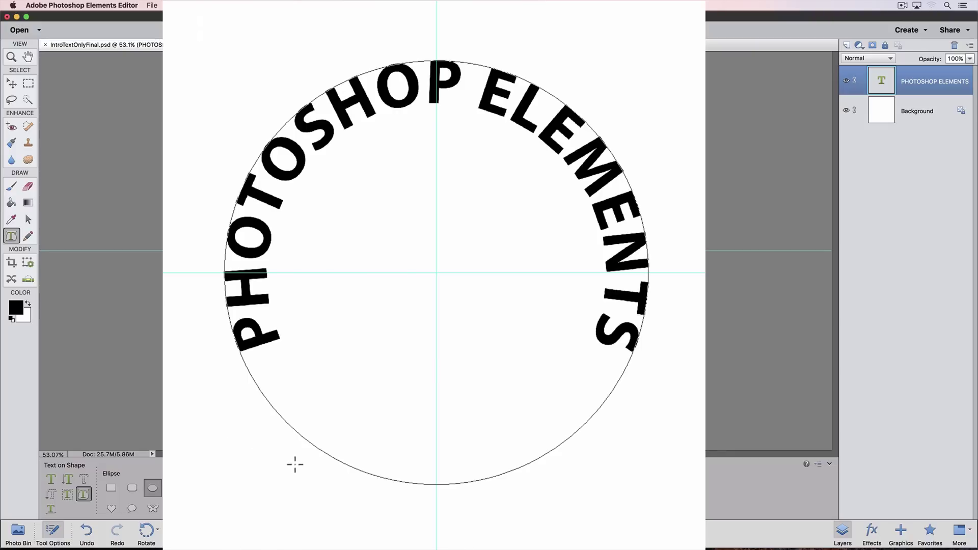
# Step: Type ZEN EDITS in capitals along the lower arc of the new circle path
pyautogui.click(356, 468)
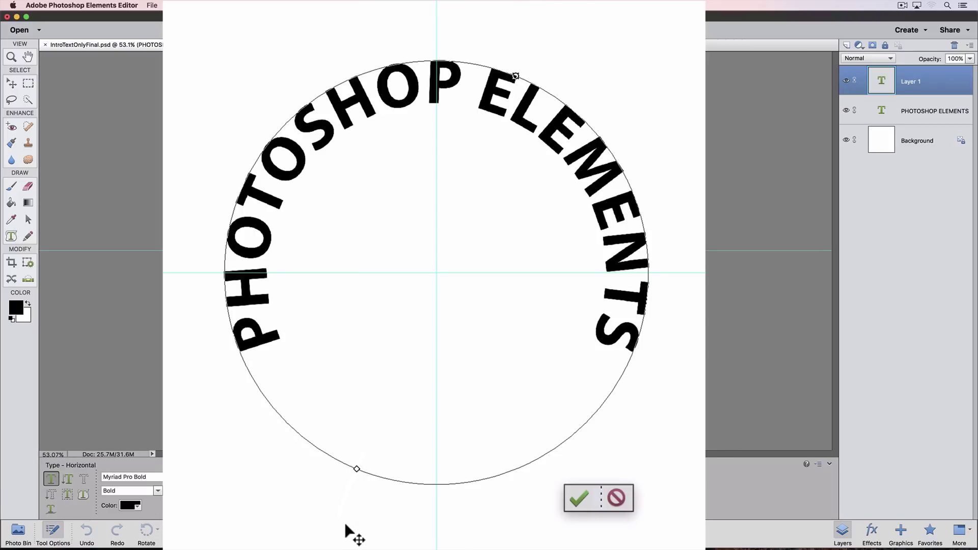
pyautogui.press('shift')
pyautogui.write('ZEN')
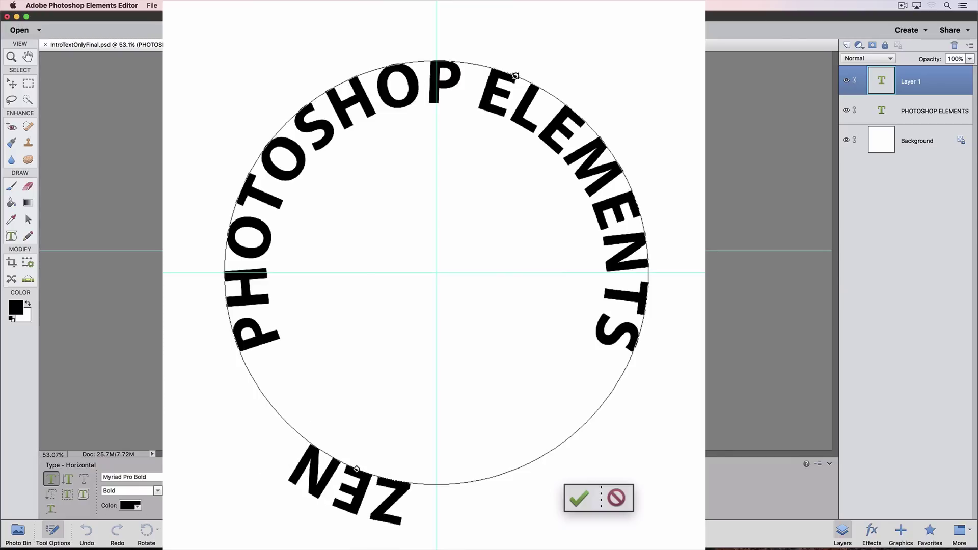
pyautogui.write(' EDITS')
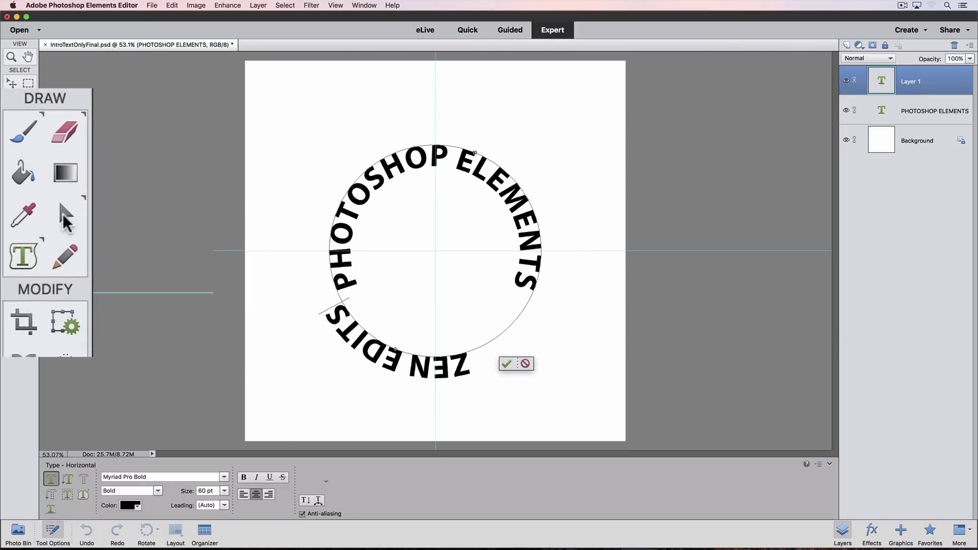
# Step: Slide ZEN EDITS to the circle's bottom centre and flip it inside to read upright
pyautogui.click(29, 220)
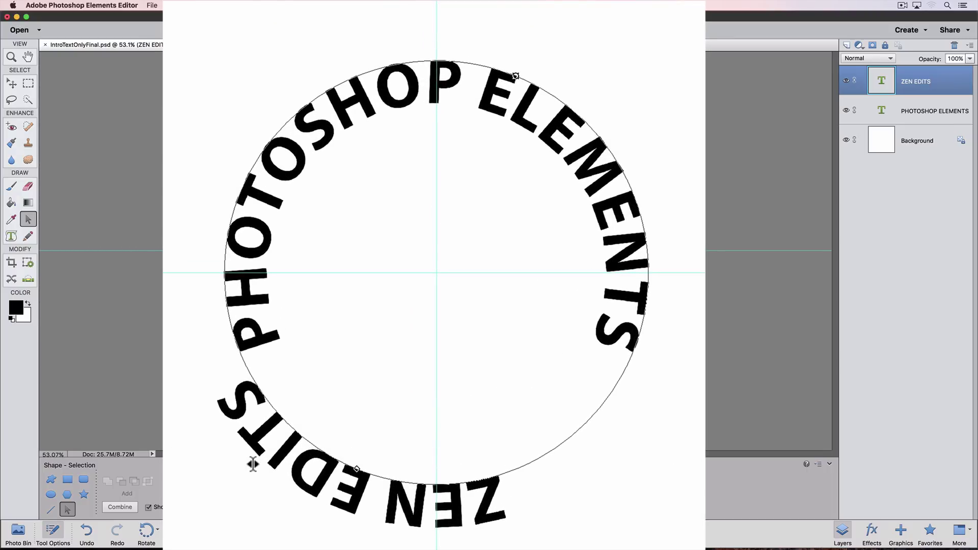
pyautogui.moveTo(254, 464)
pyautogui.mouseDown()
pyautogui.moveTo(363, 522)
pyautogui.moveTo(435, 543)
pyautogui.mouseUp()
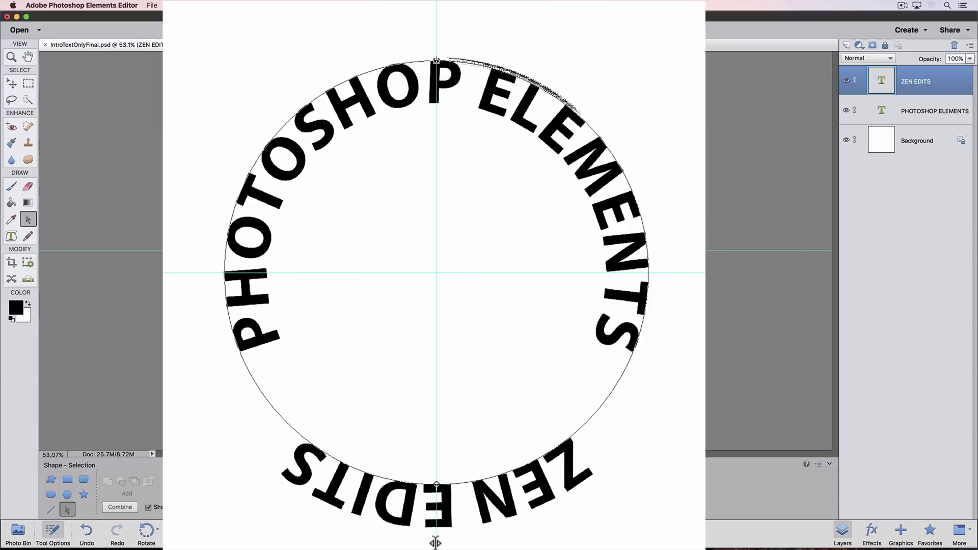
pyautogui.moveTo(436, 543); pyautogui.dragTo(436, 473)
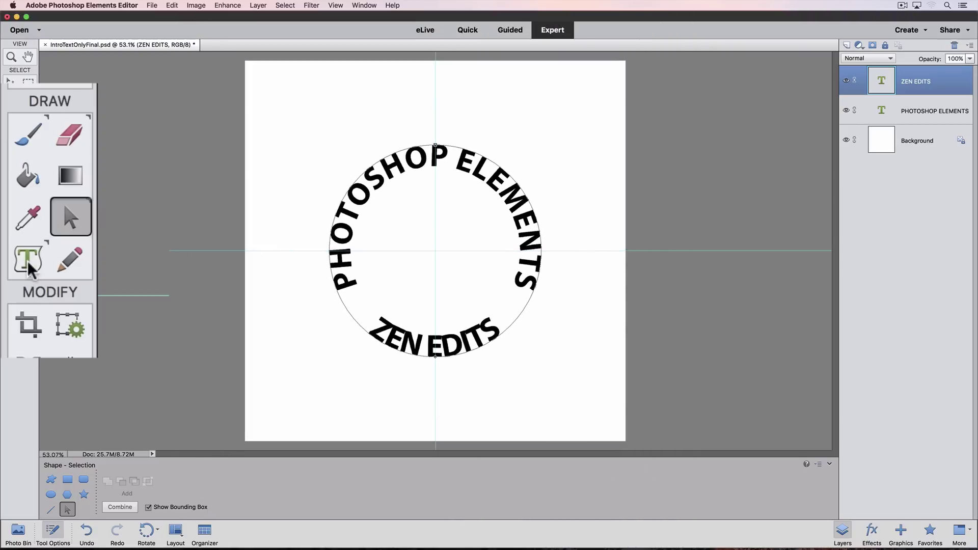
# Step: Widen the letter spacing of ZEN EDITS with Alt+Right tracking and commit the text
pyautogui.click(11, 236)
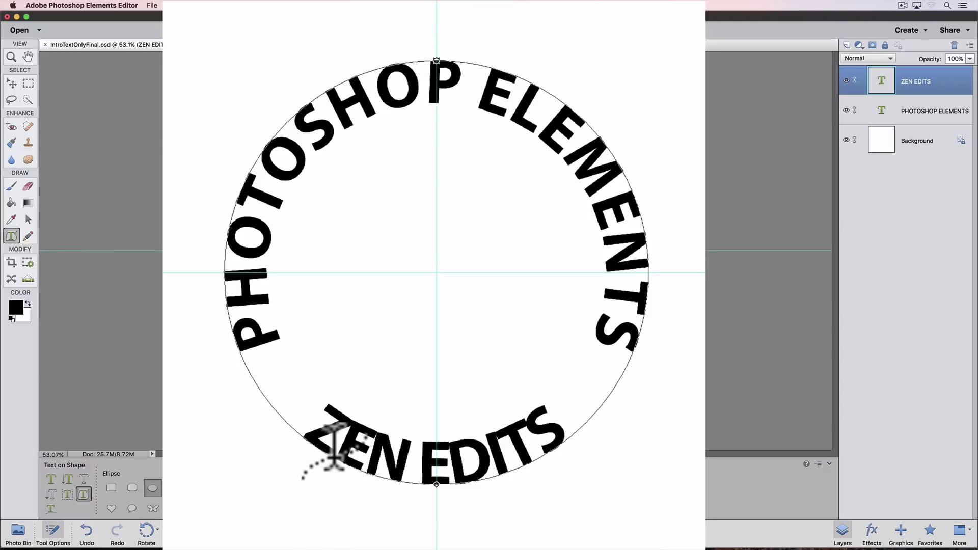
pyautogui.click(331, 451)
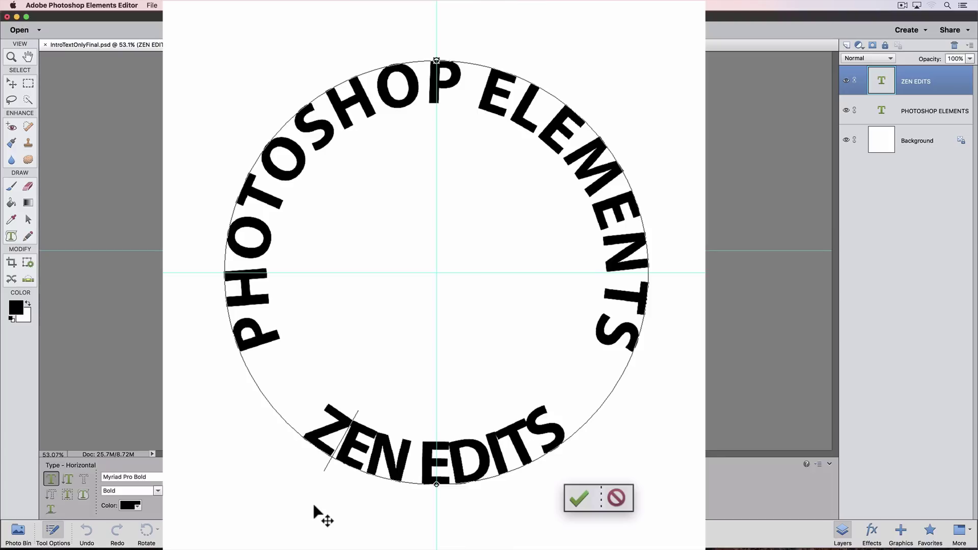
pyautogui.hotkey('alt', 'Right')
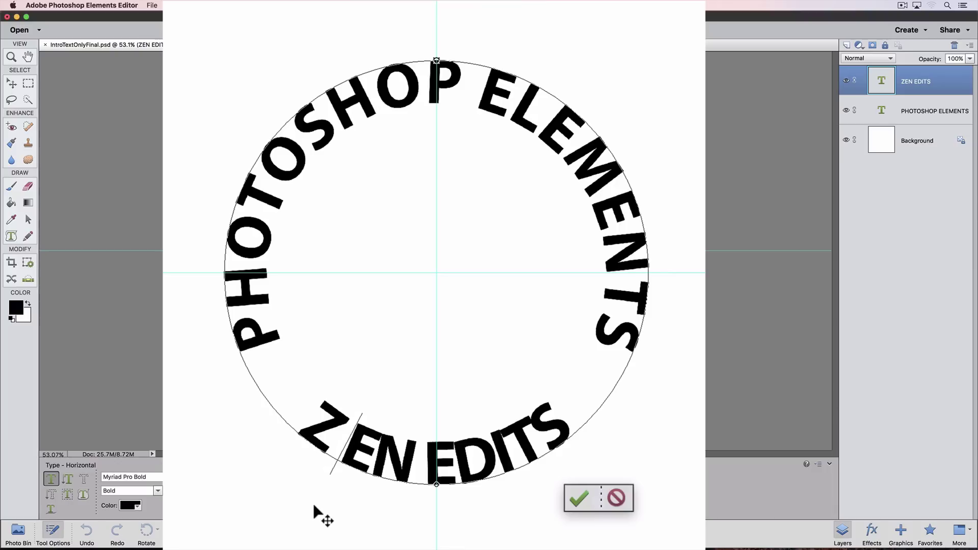
pyautogui.press('Right')
pyautogui.hotkey('alt', 'Right')
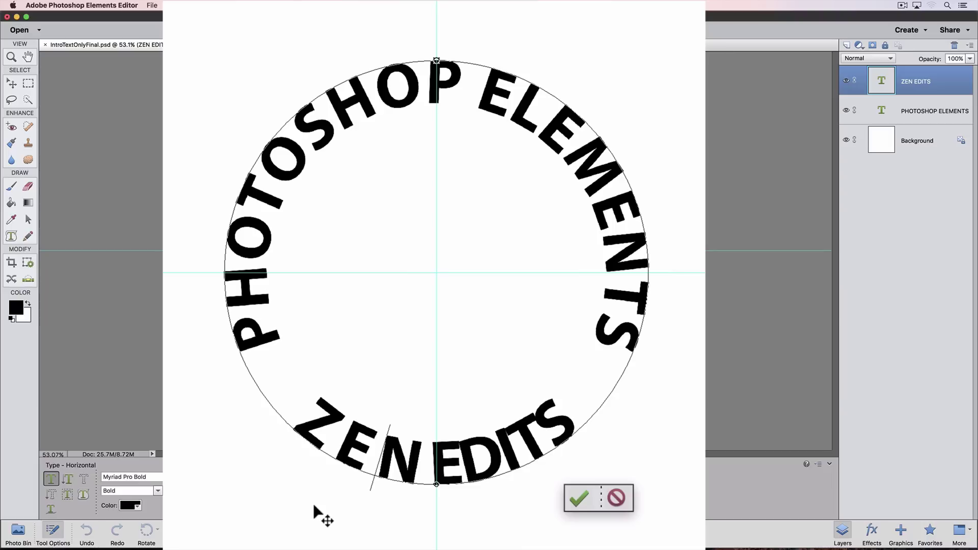
pyautogui.press('Right')
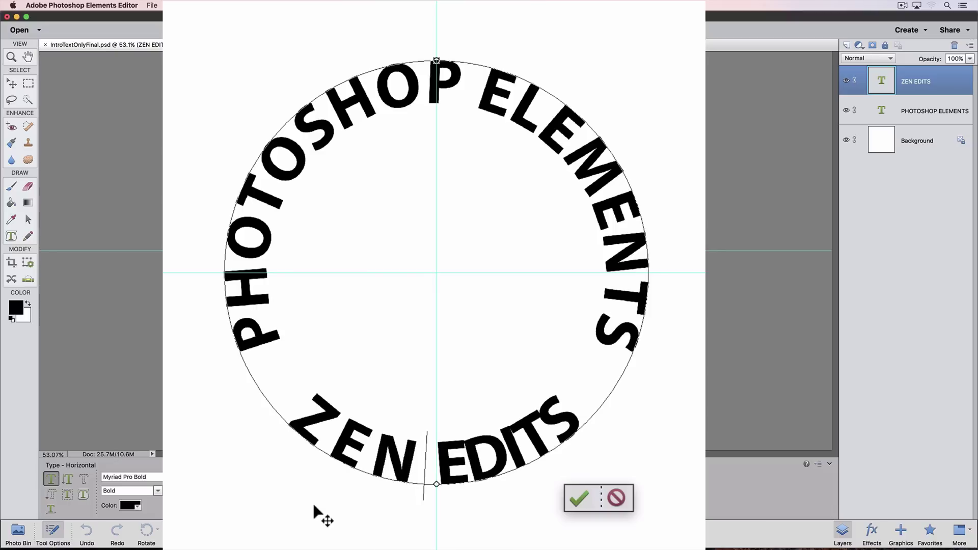
pyautogui.press('Right')
pyautogui.press('Right')
pyautogui.press('Right')
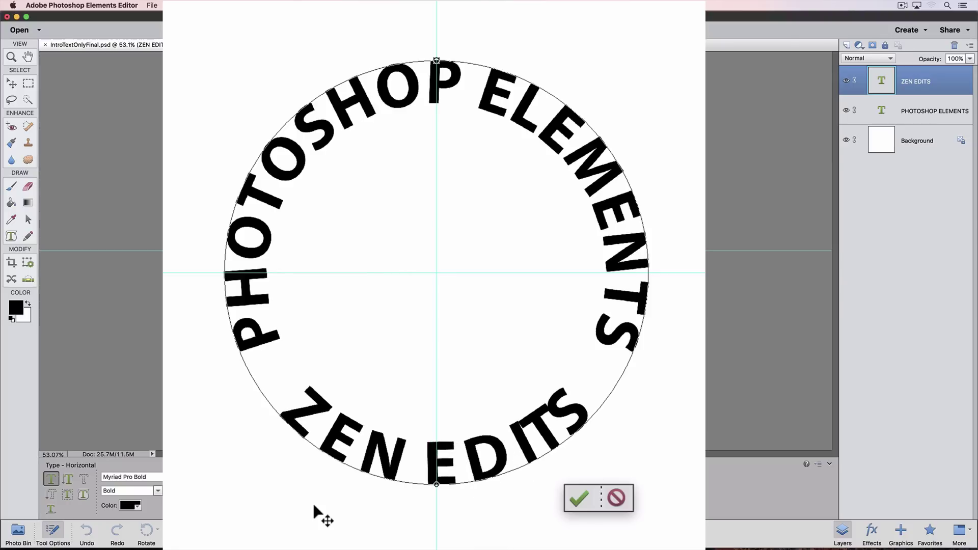
pyautogui.press('Right')
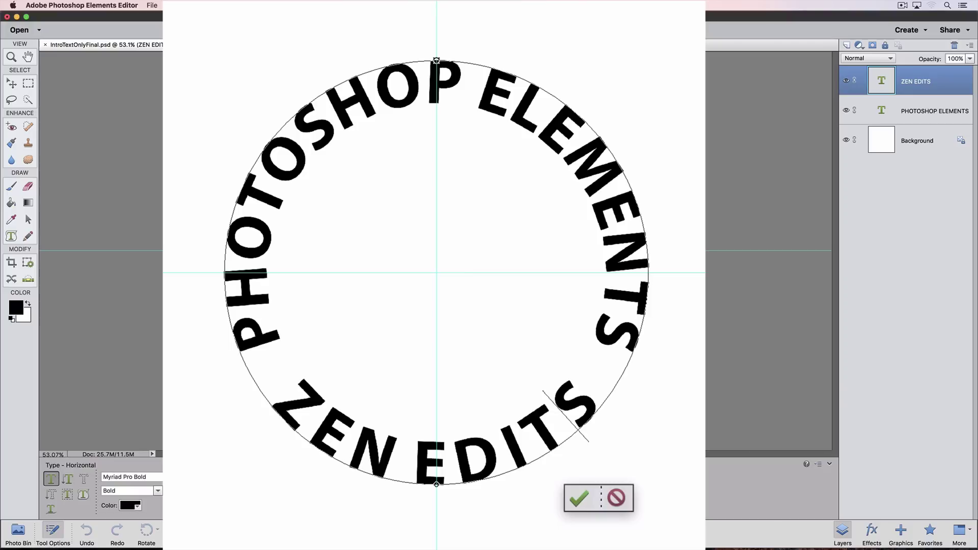
pyautogui.click(578, 497)
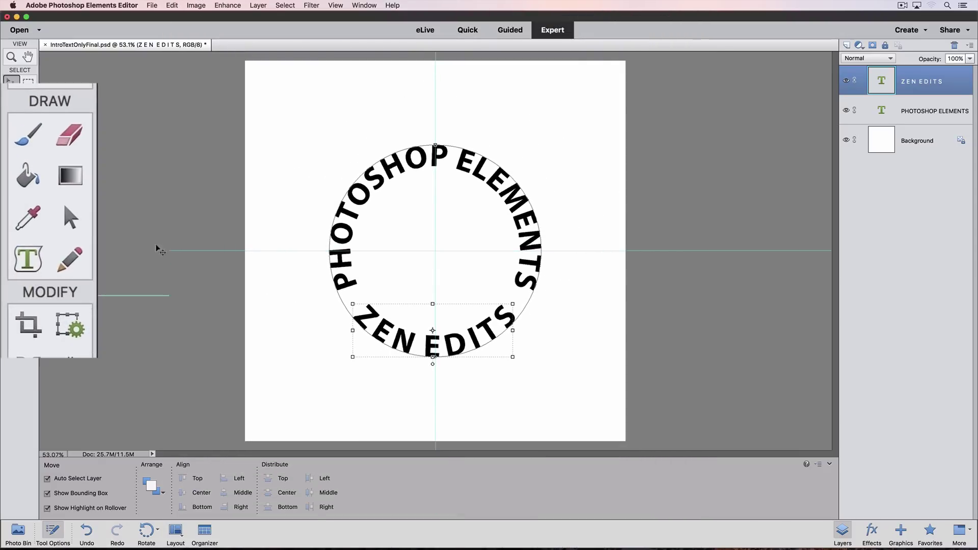
# Step: Activate the Custom Shape tool from the Shape tool options
pyautogui.click(28, 219)
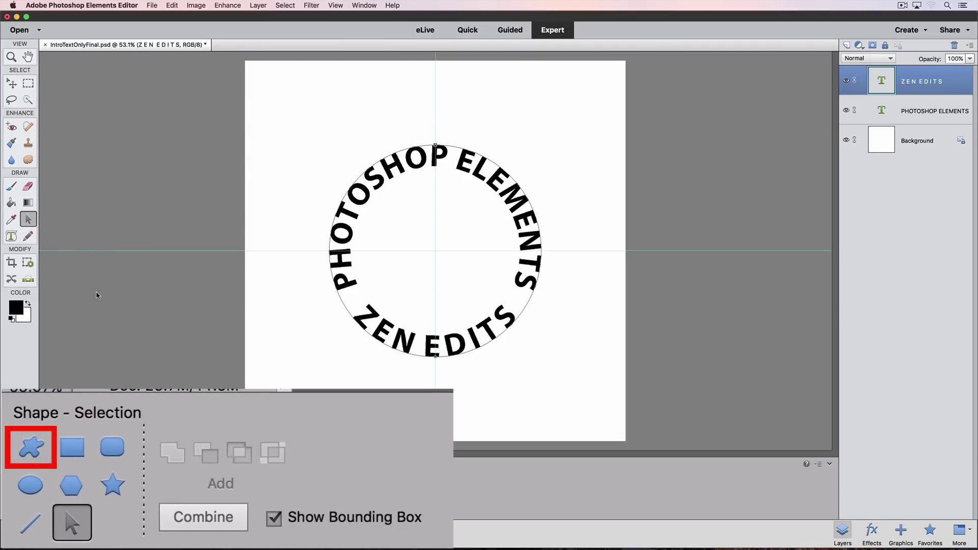
pyautogui.click(29, 455)
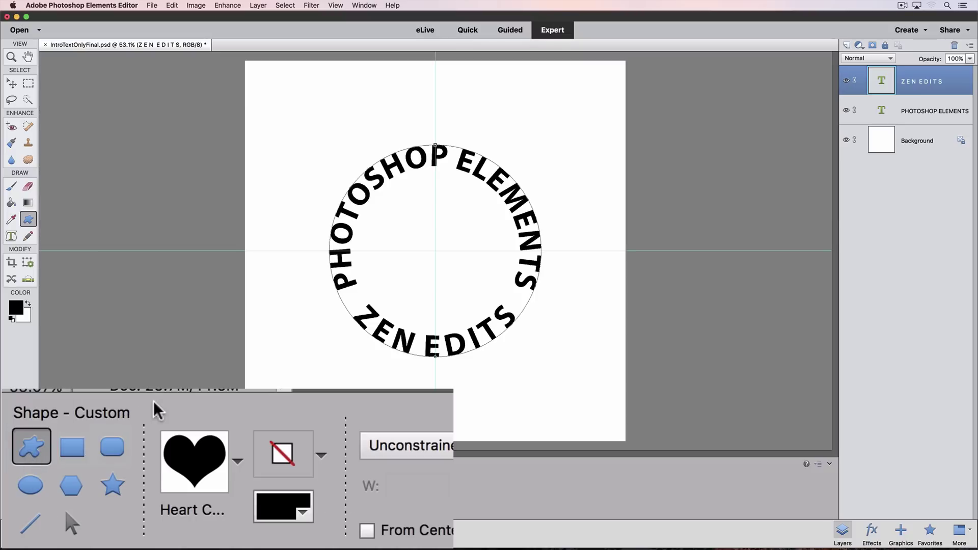
# Step: Load the Symbols shape library and choose the Yin Yang custom shape
pyautogui.click(238, 463)
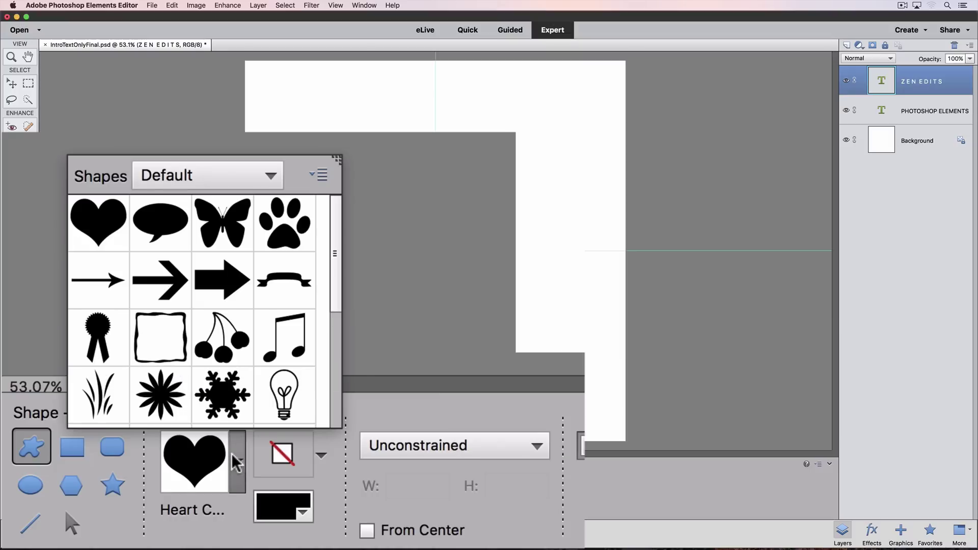
pyautogui.click(251, 176)
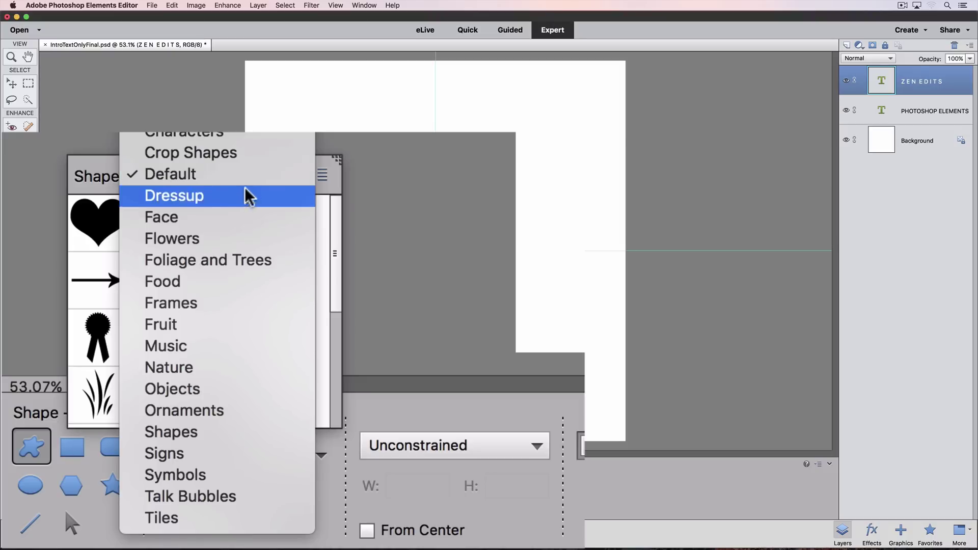
pyautogui.click(189, 475)
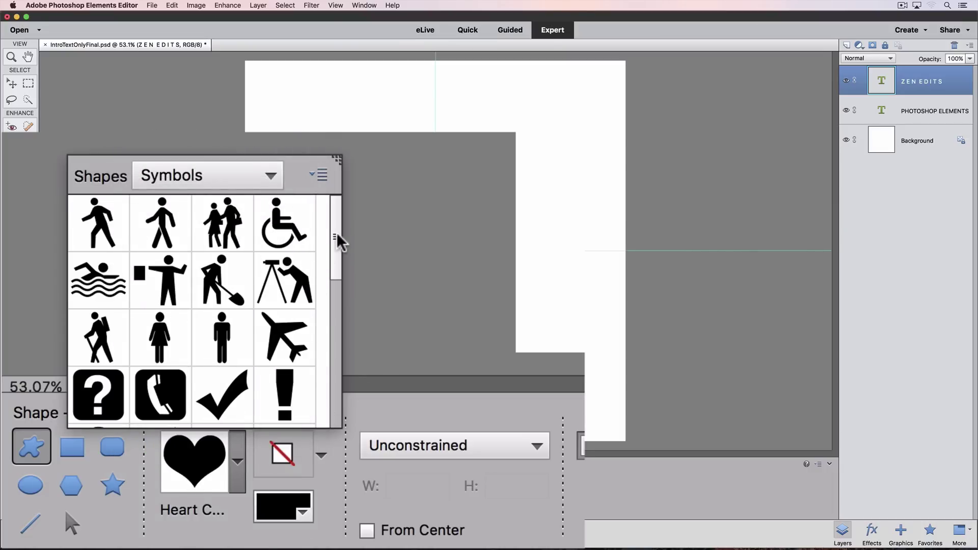
pyautogui.moveTo(335, 239); pyautogui.dragTo(328, 312)
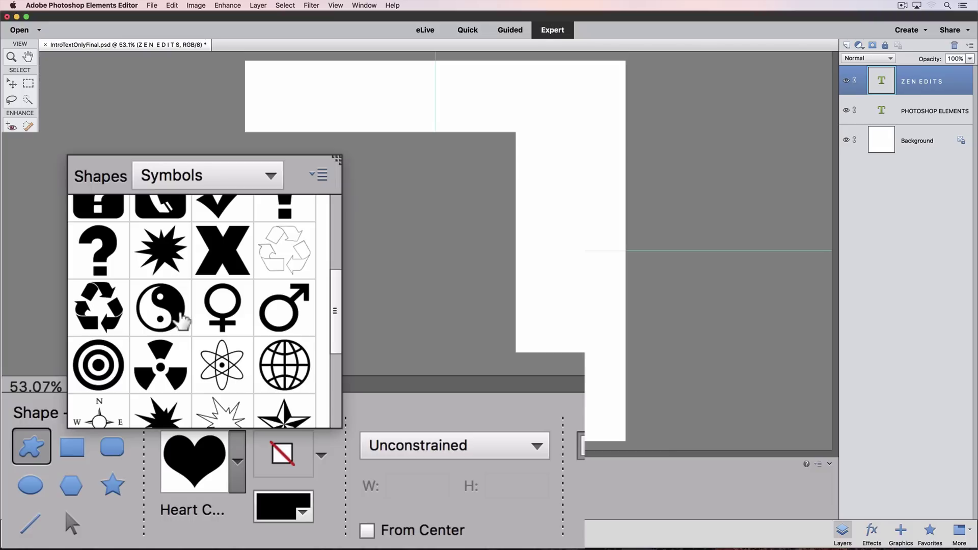
pyautogui.doubleClick(181, 320)
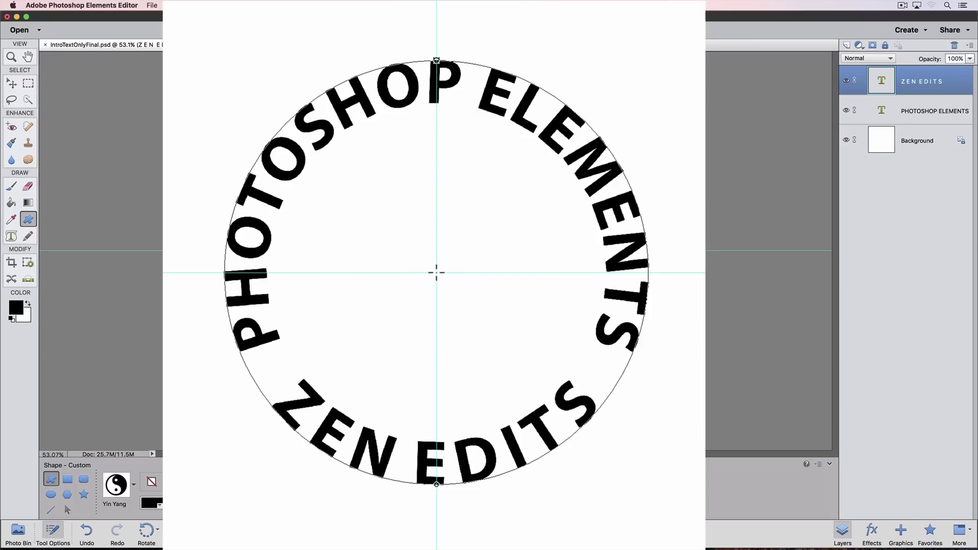
# Step: Draw a centred black Yin Yang from the guide intersection and simplify it to pixels
pyautogui.hotkey('ctrl', '-')
pyautogui.press('shift')
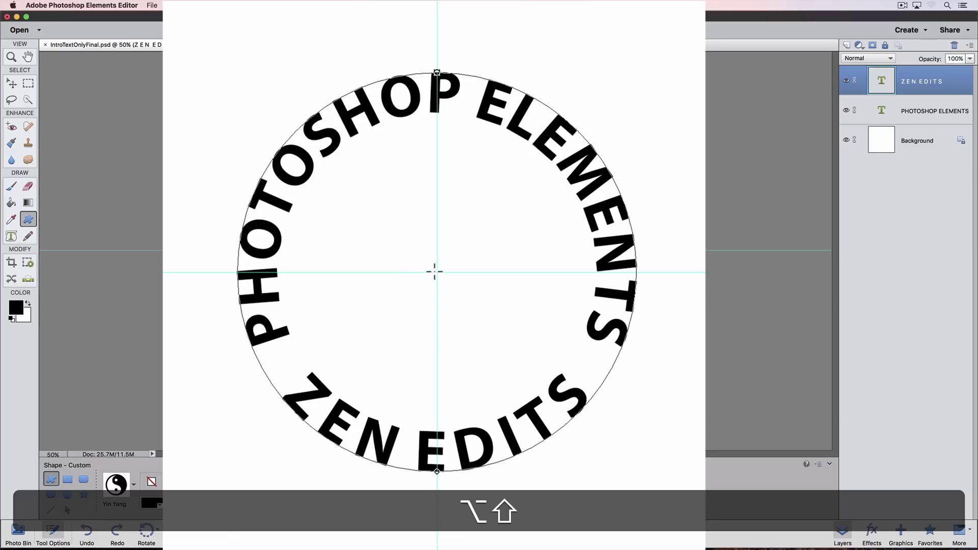
pyautogui.moveTo(436, 273); pyautogui.dragTo(289, 100)
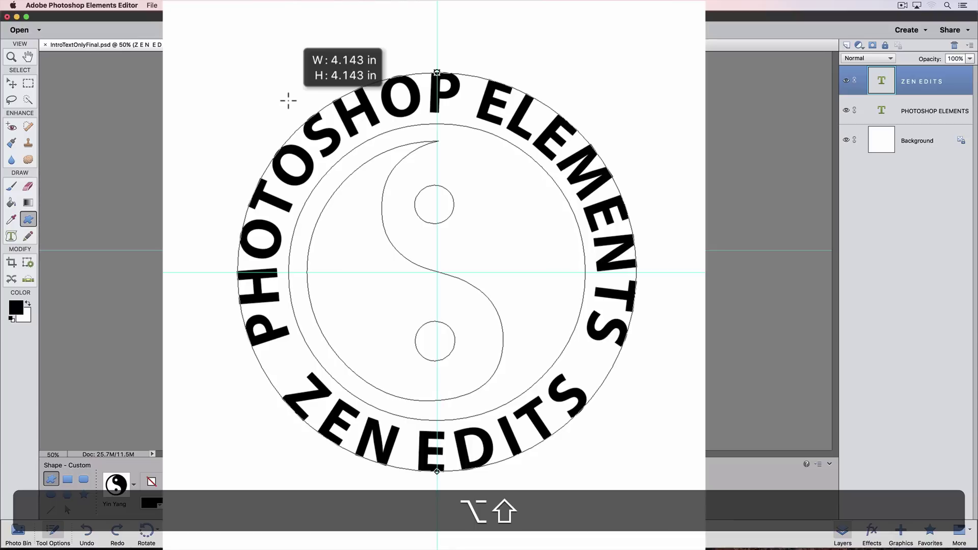
pyautogui.moveTo(288, 100); pyautogui.dragTo(286, 101)
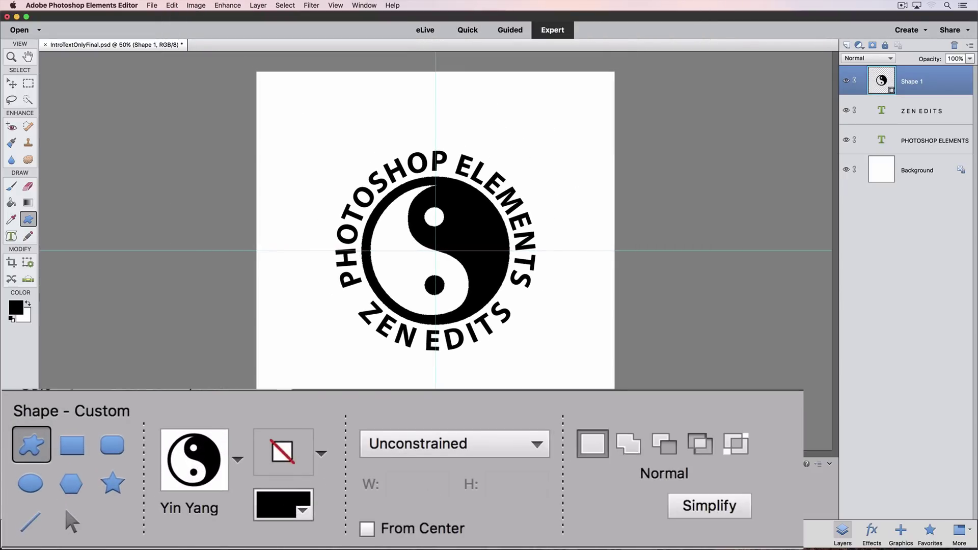
pyautogui.click(733, 510)
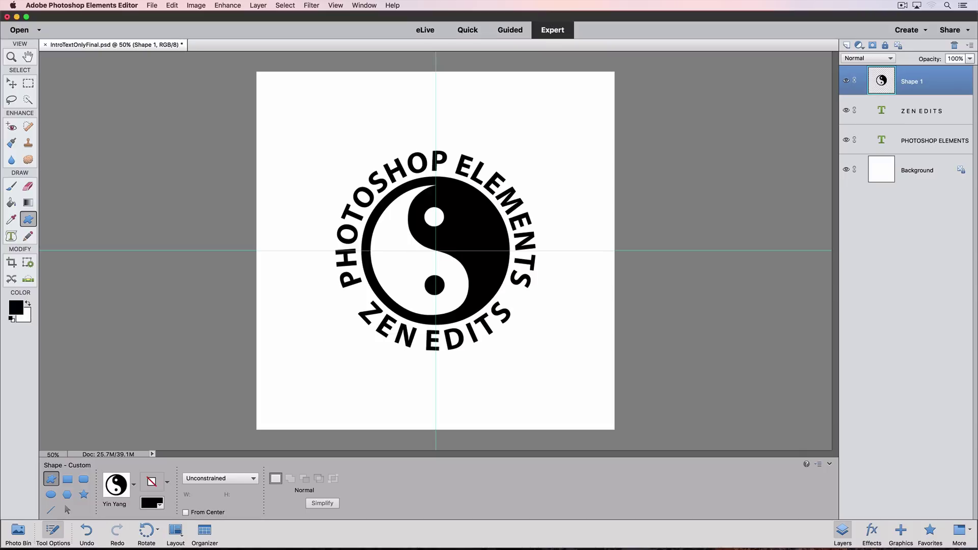
# Step: Turn off the guides under View > Guides
pyautogui.click(332, 5)
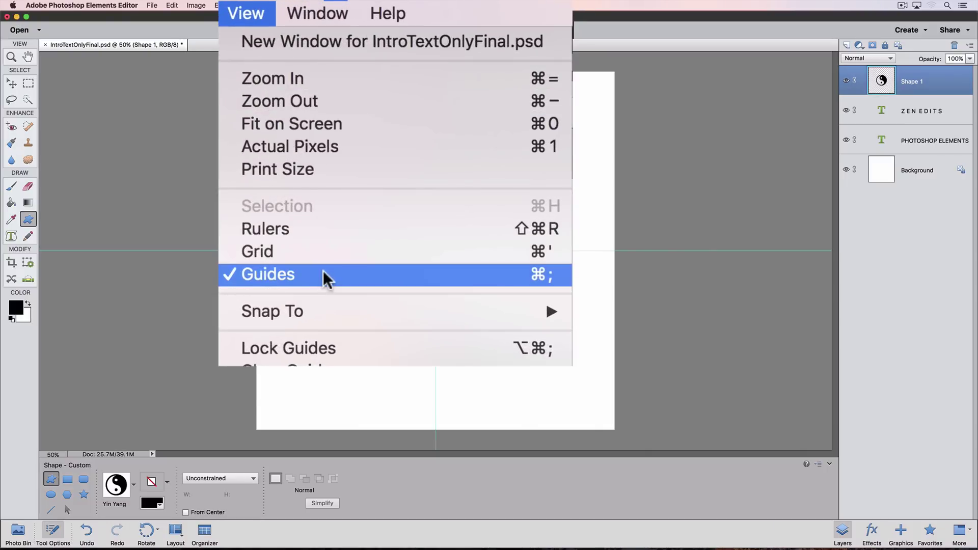
pyautogui.click(324, 273)
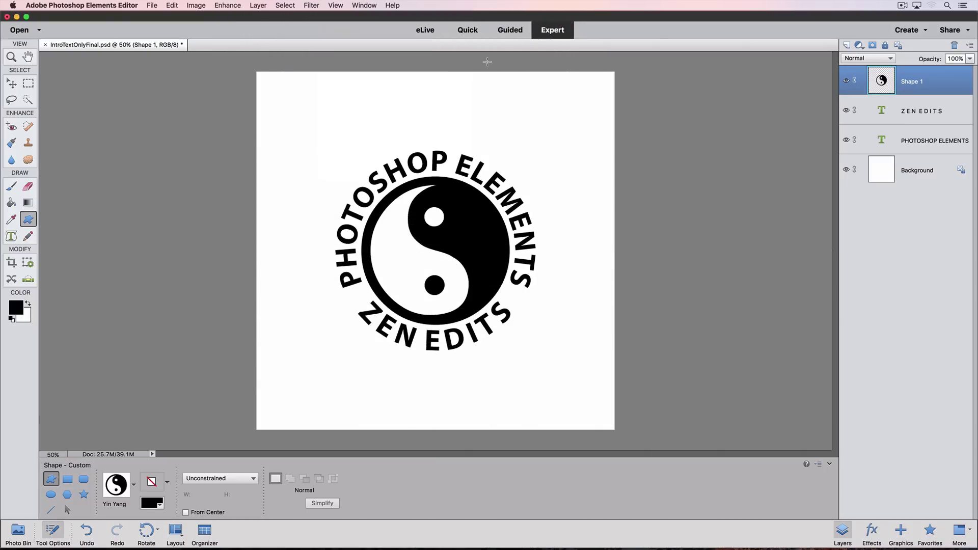